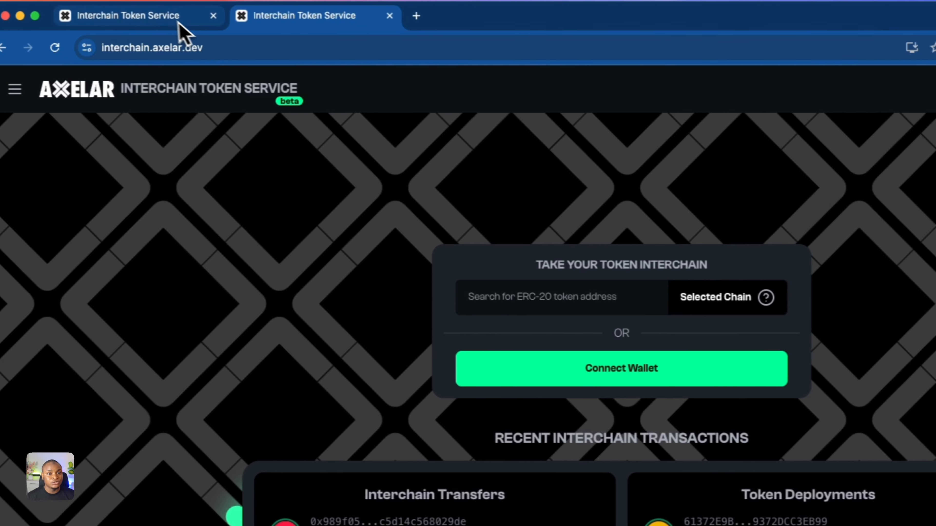
Switch to the testnet Interchain Token Service page and disconnect the connected Sui wallet
click(110, 16)
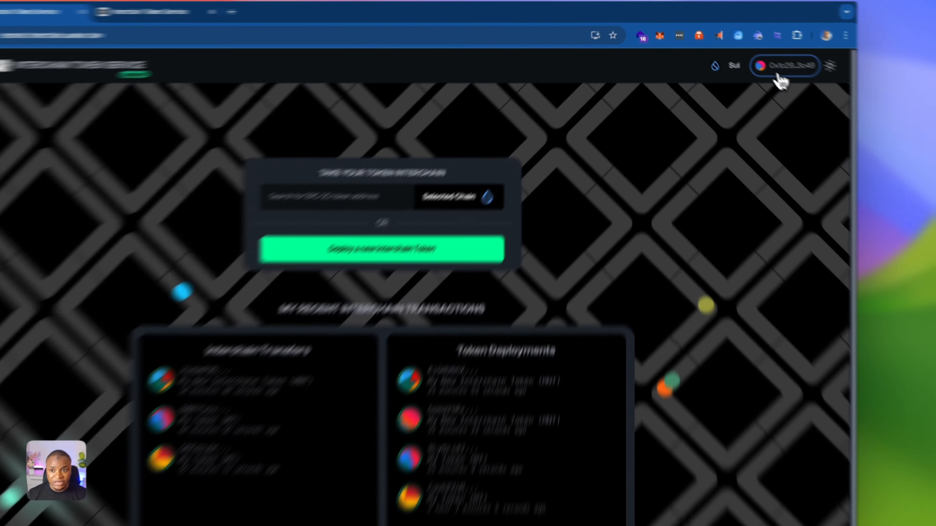
click(734, 48)
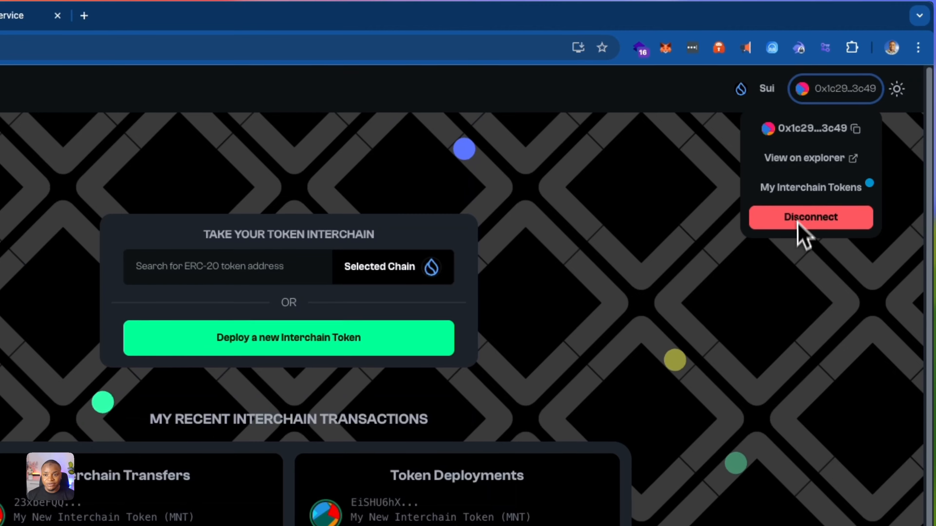
click(793, 228)
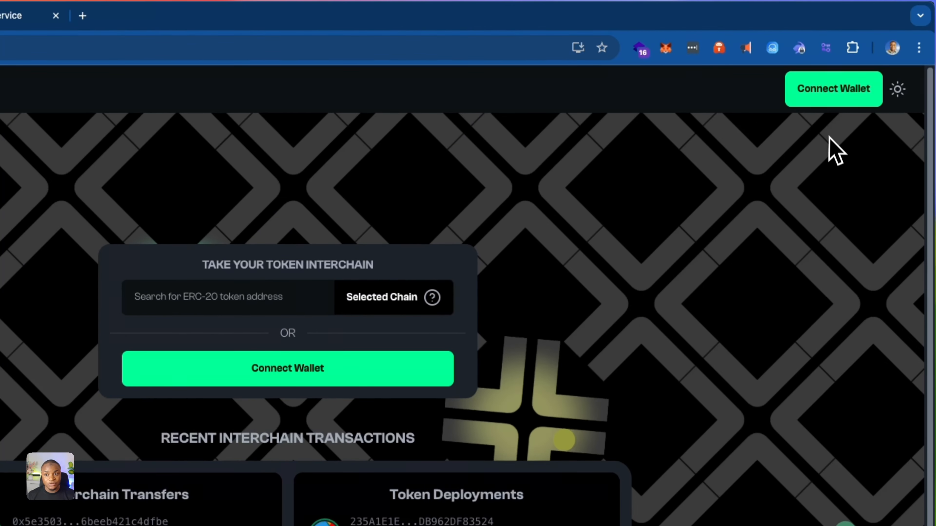
Connect the Suiet wallet to the Interchain Token Service on the Sui chain
click(825, 105)
click(444, 389)
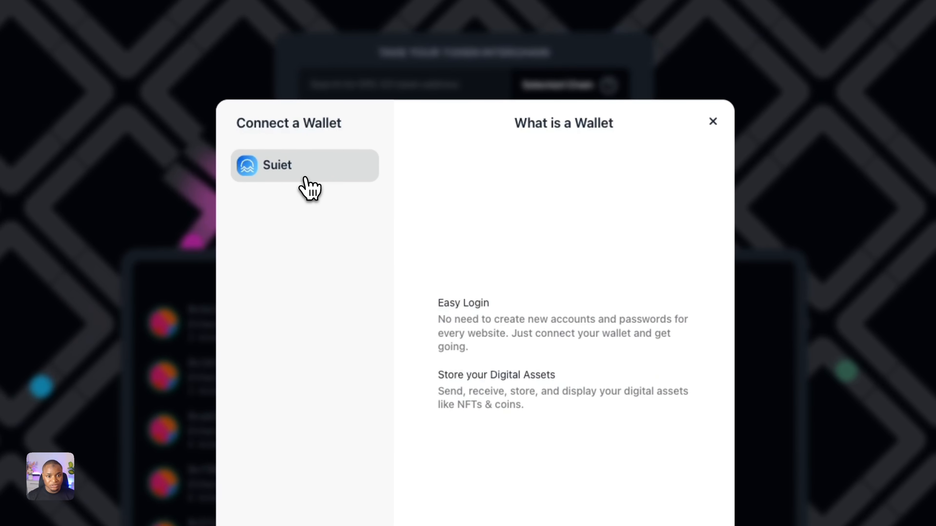
click(309, 183)
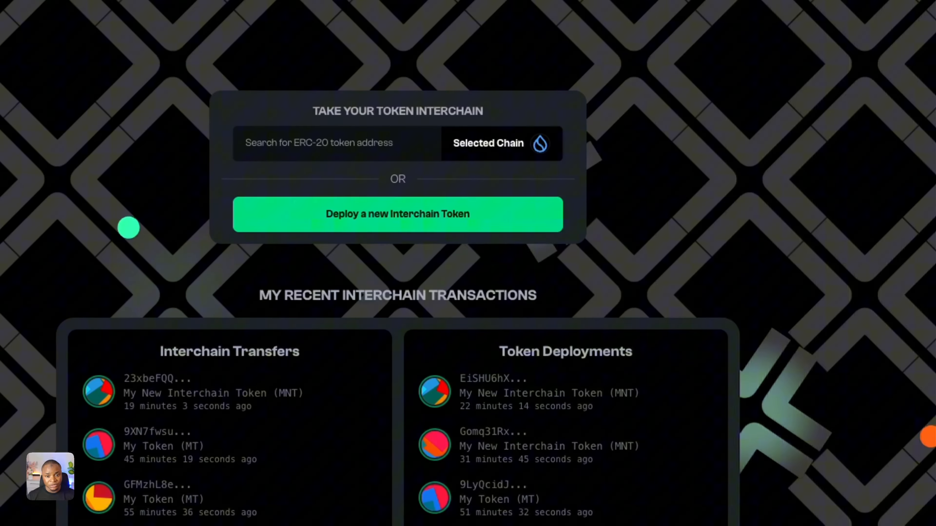
Start a new interchain token deployment with the name My New Interchain Token and the symbol MNT
click(526, 176)
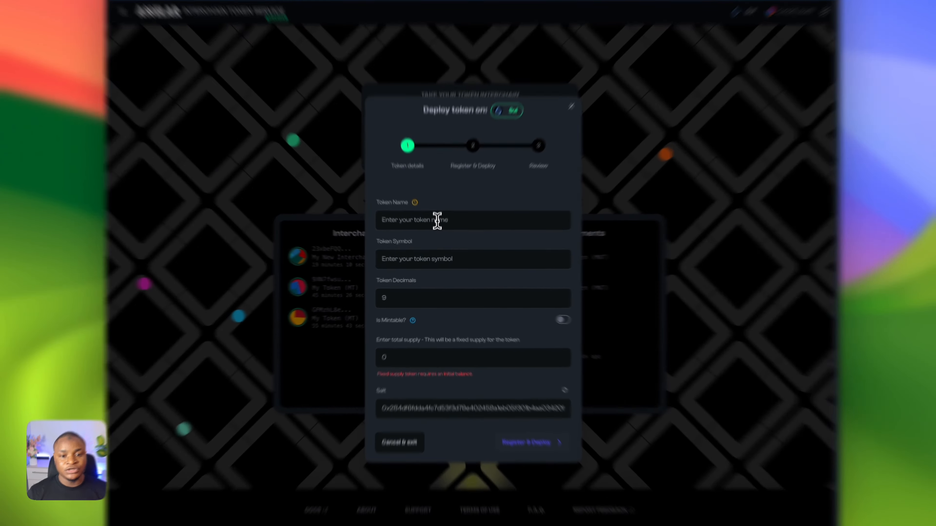
click(441, 228)
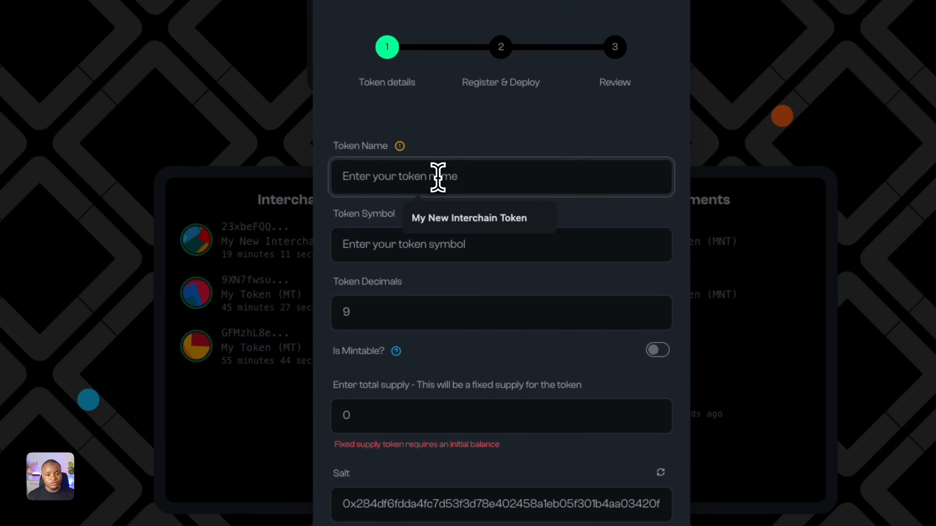
click(444, 221)
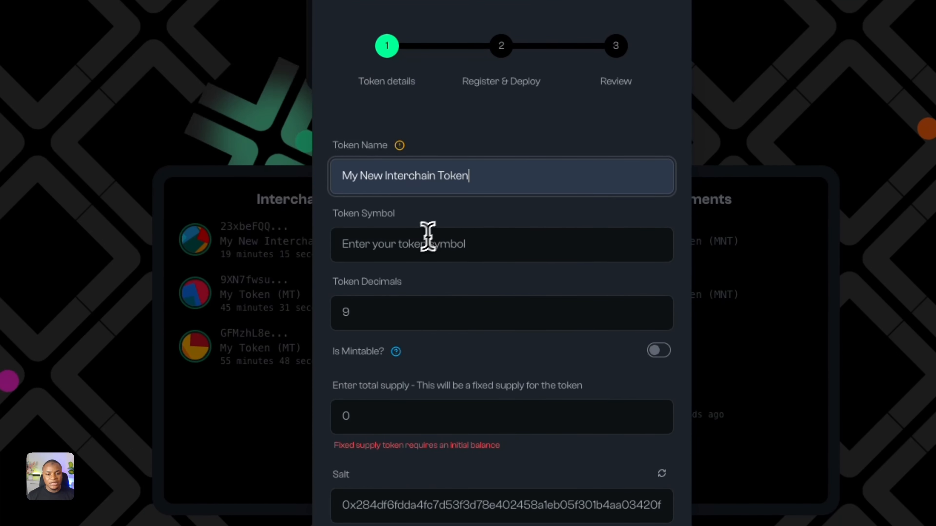
click(408, 250)
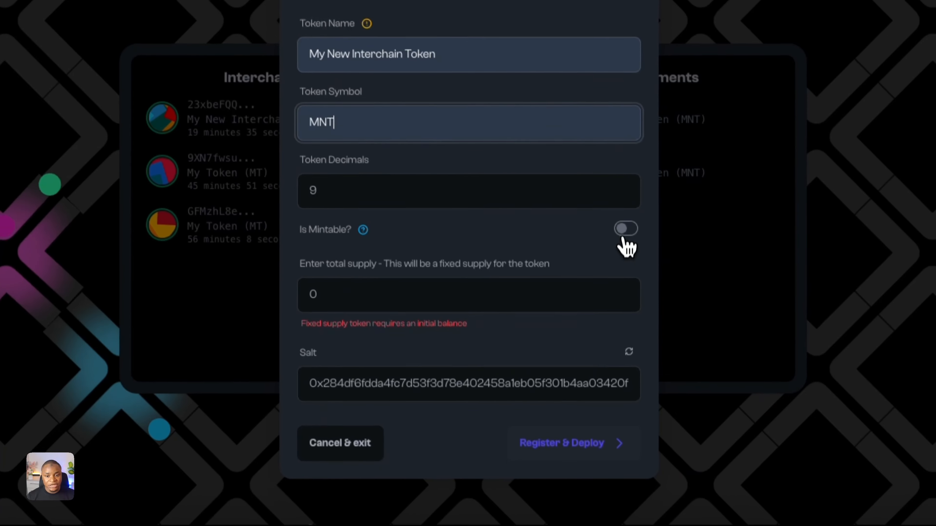
click(628, 249)
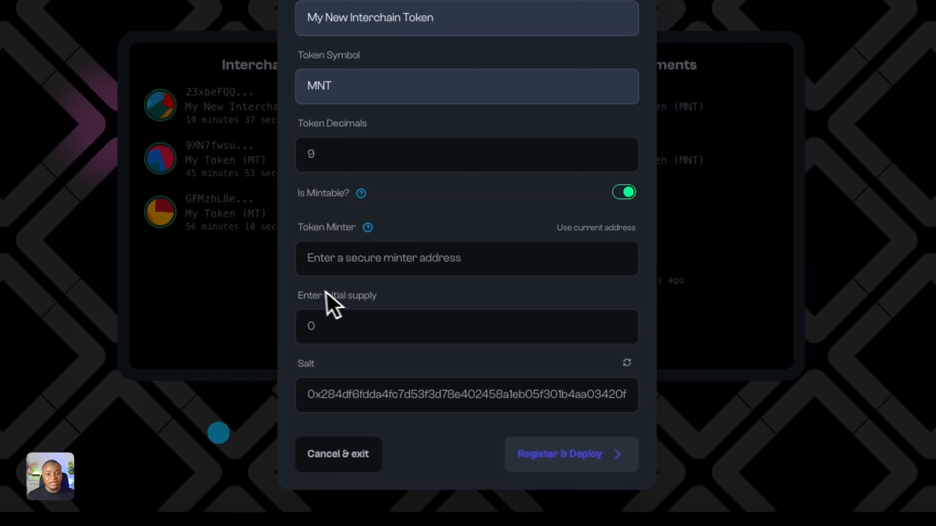
click(331, 265)
click(461, 219)
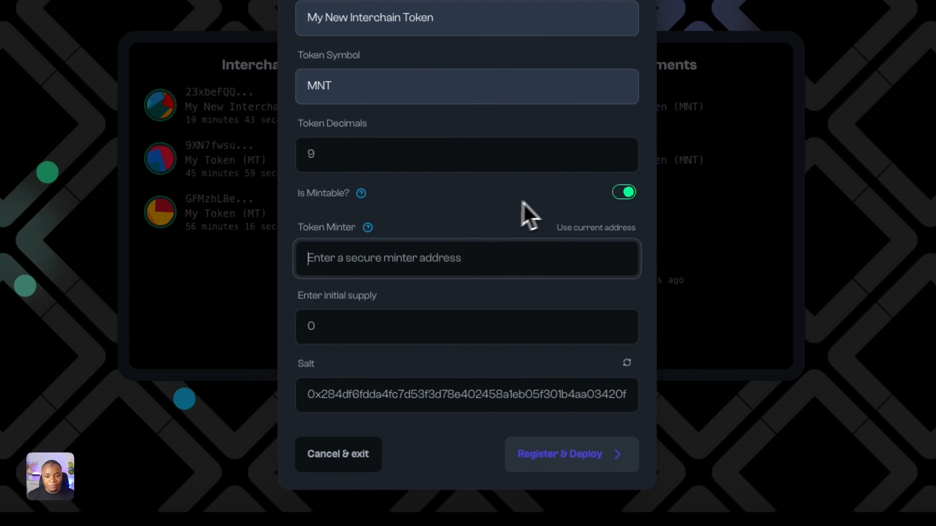
click(623, 192)
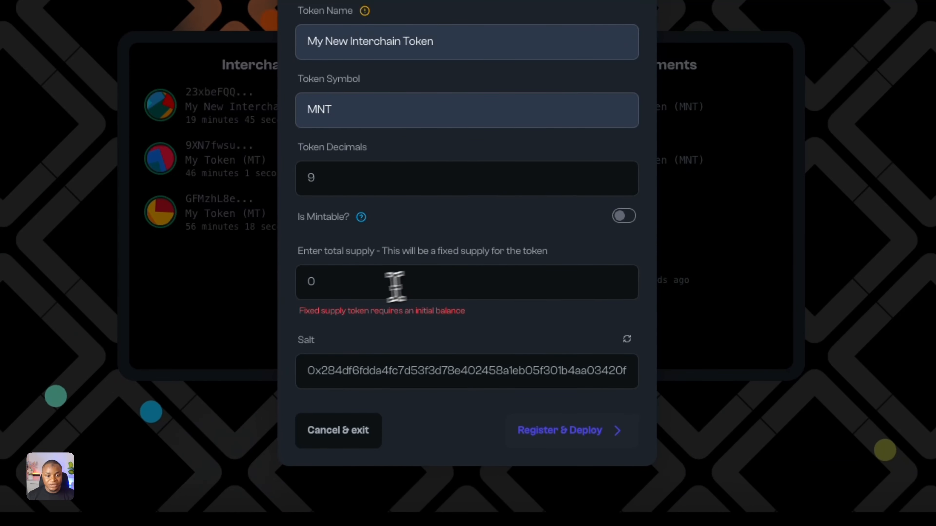
Set the token's fixed total supply to 10000 and proceed to the Register & Deploy stage
click(333, 287)
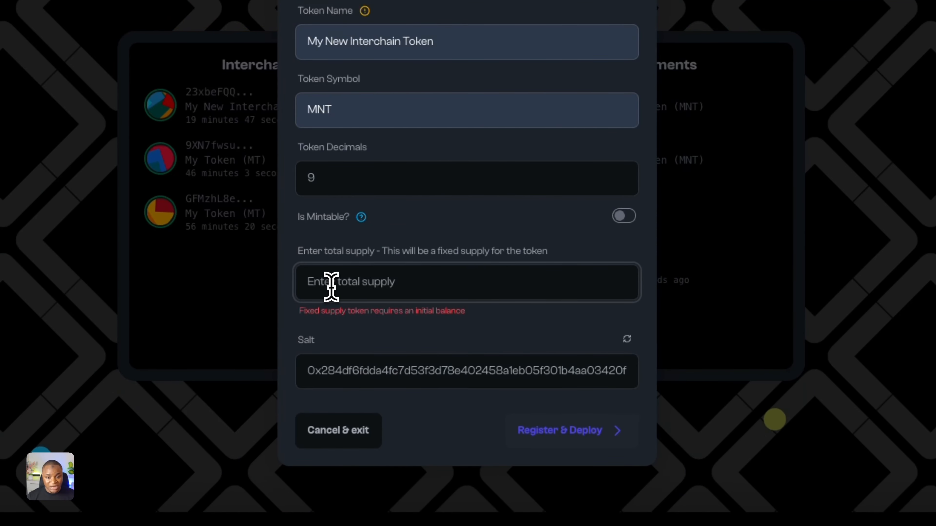
click(332, 286)
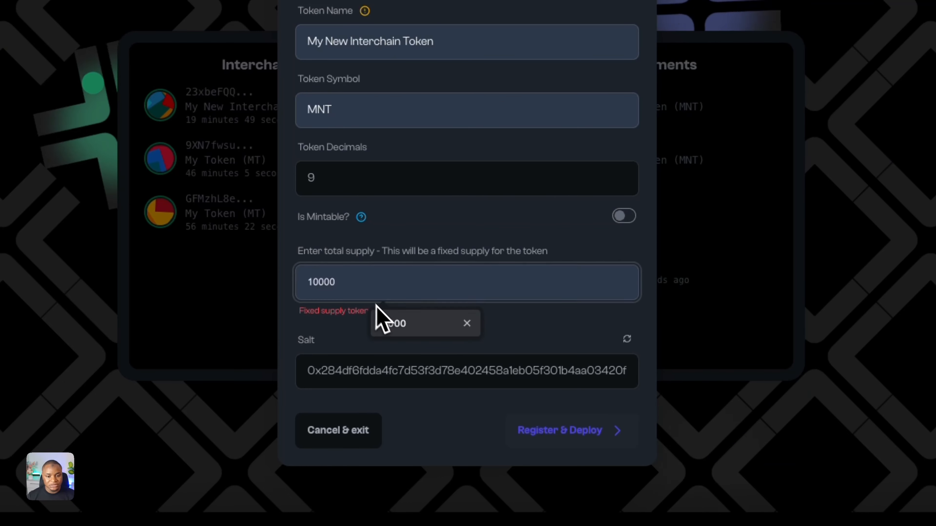
click(396, 326)
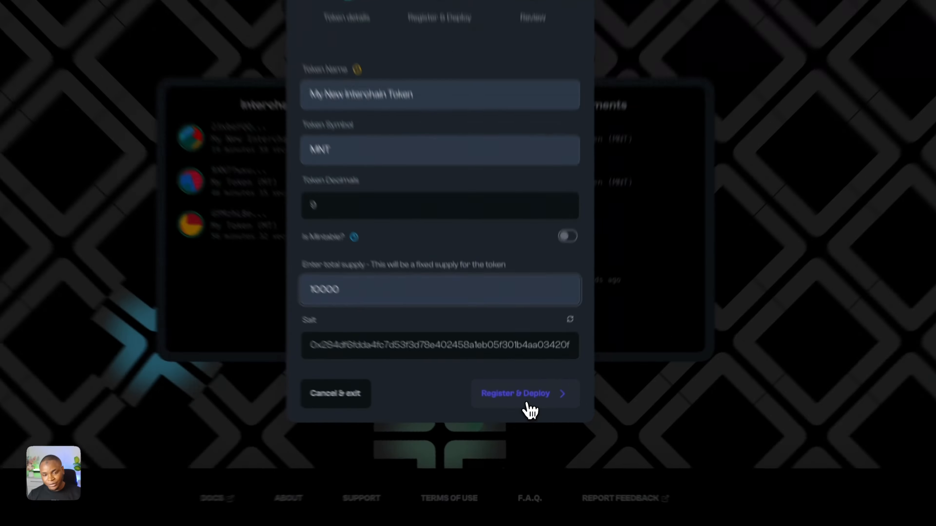
click(523, 422)
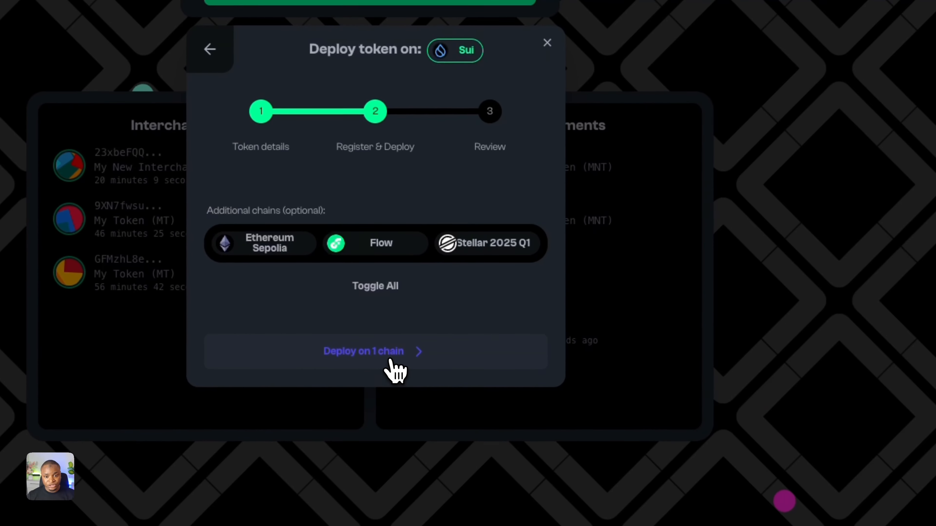
Deploy the token on Sui only, approving both wallet signatures, and go to the token's page
click(391, 359)
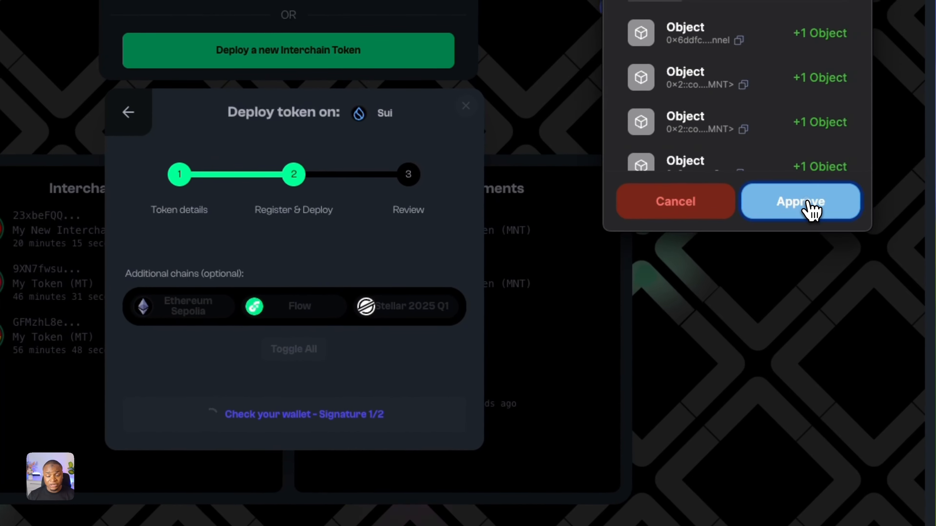
click(813, 197)
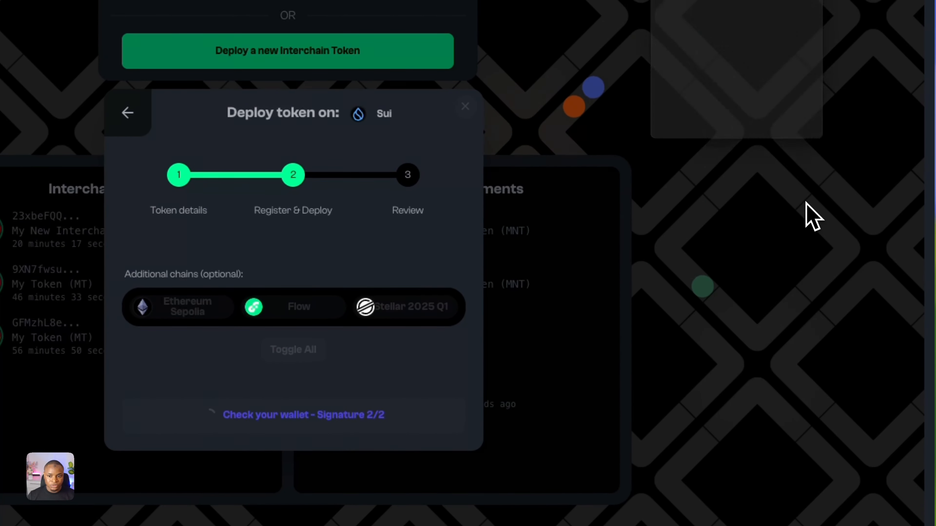
click(808, 210)
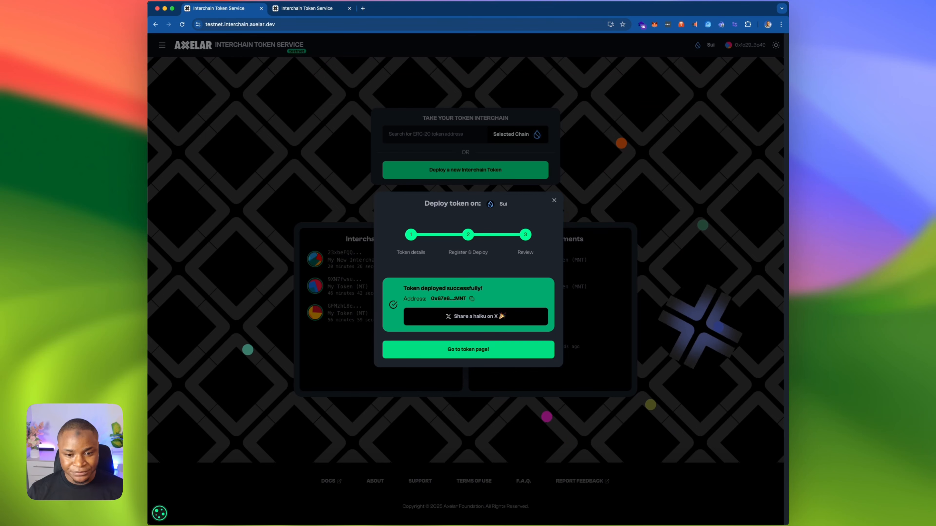
click(480, 352)
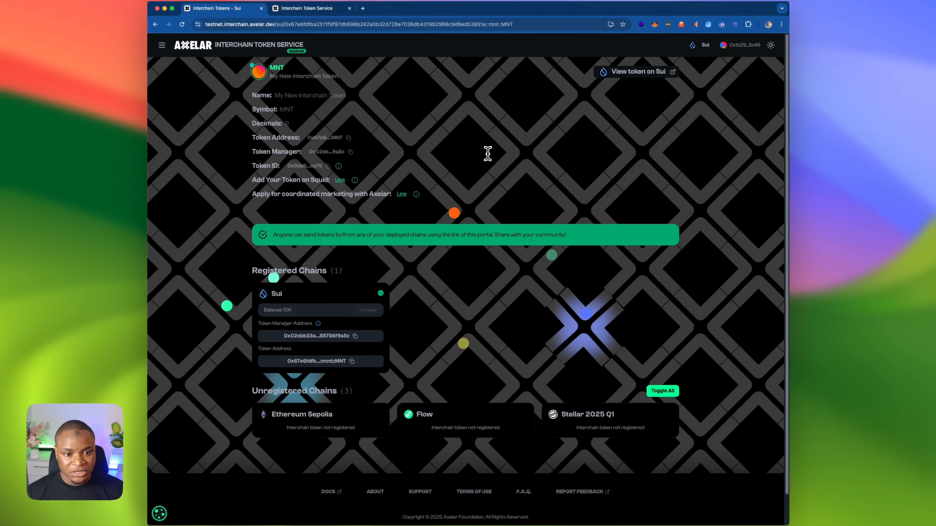
Register the MNT token on the additional chain Stellar 2025 Q1 and approve the wallet transaction
scroll(484, 298, down, 2)
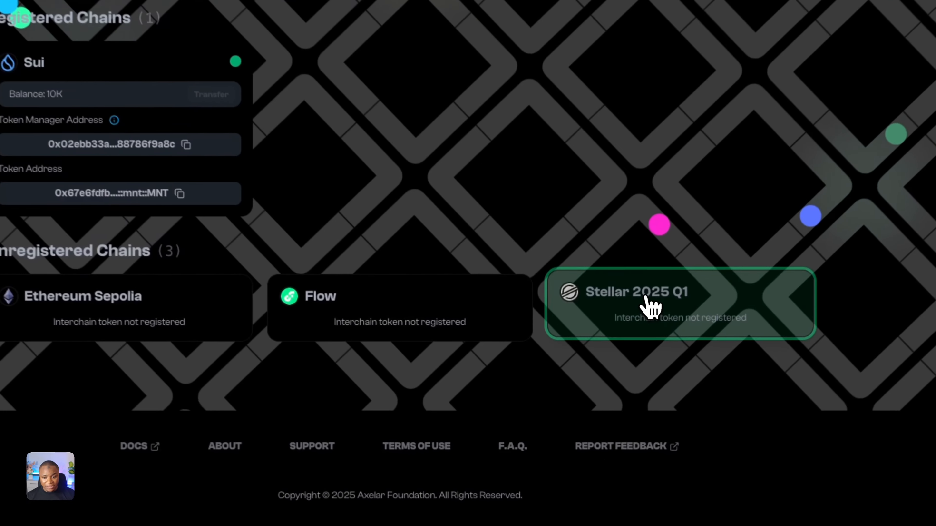
click(595, 396)
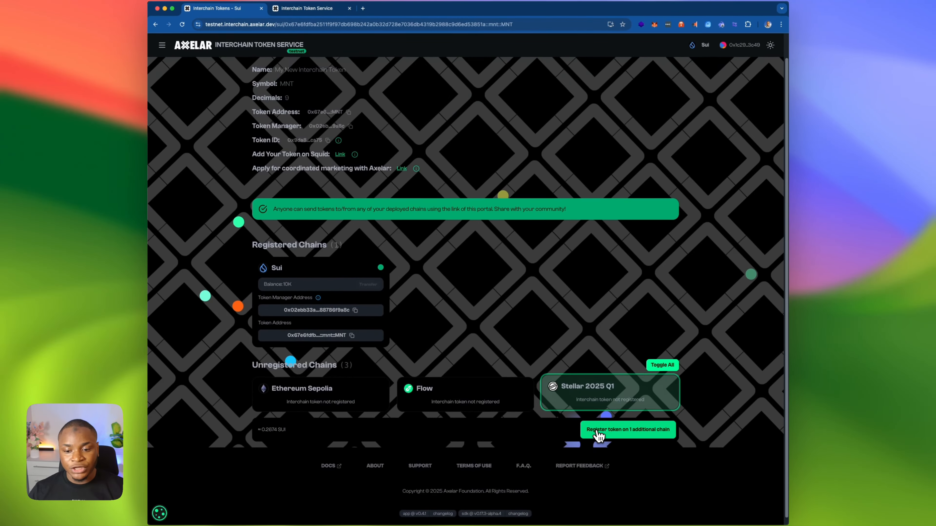
click(600, 434)
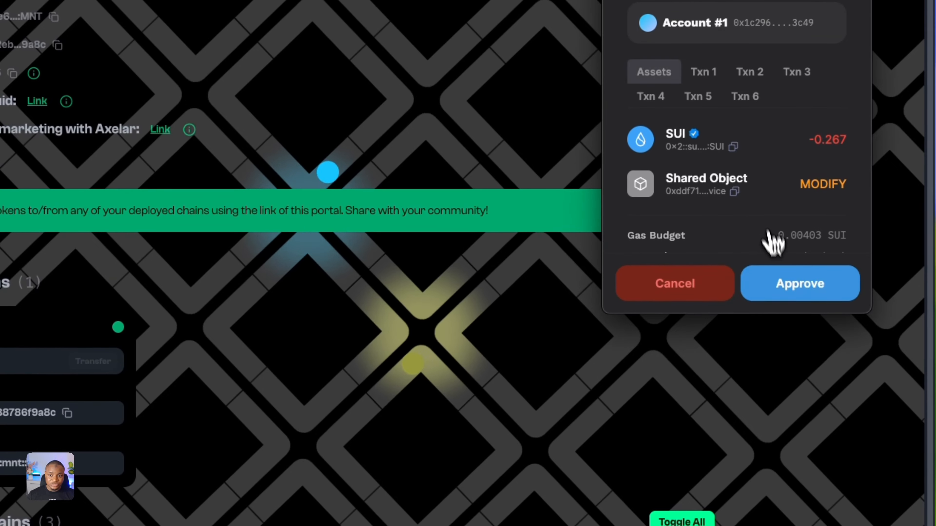
click(788, 291)
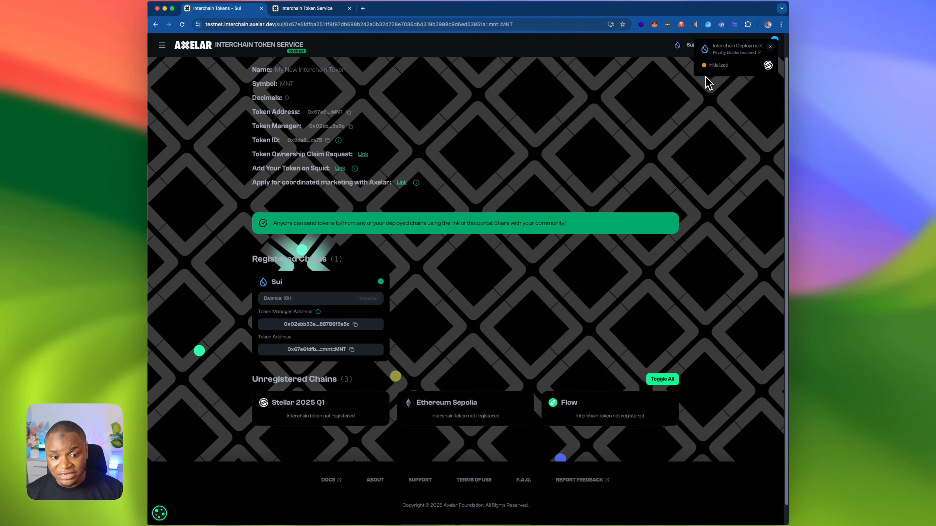
Open the interchain deployment transaction on Axelarscan and review its status, chains and transaction steps
scroll(678, 211, down, 3)
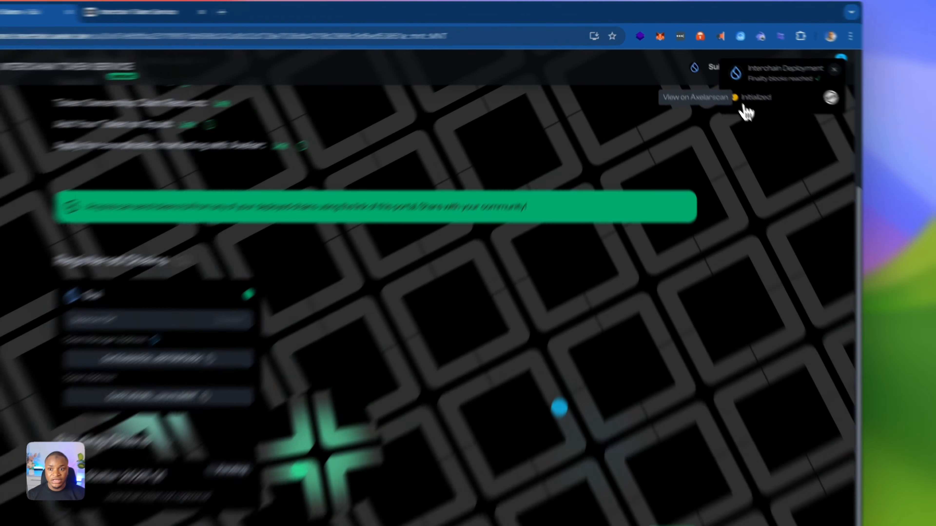
click(711, 67)
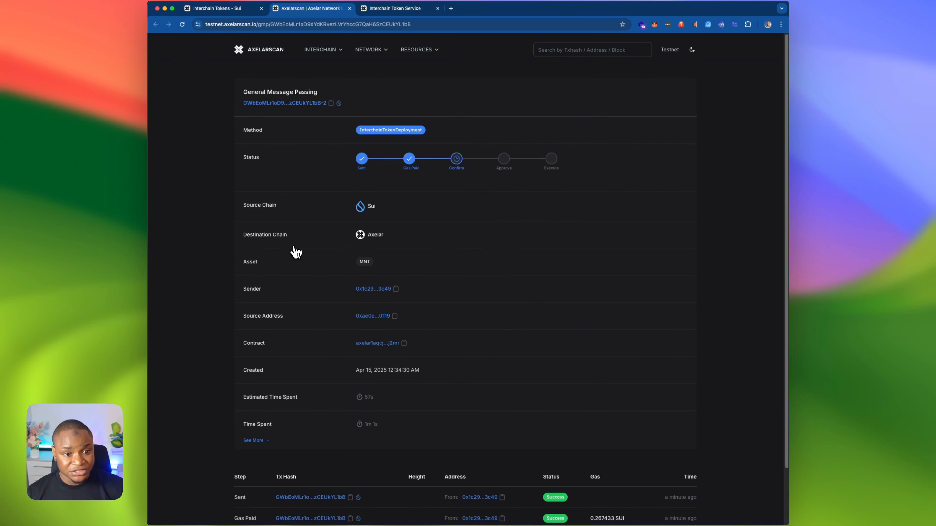
scroll(307, 254, down, 1)
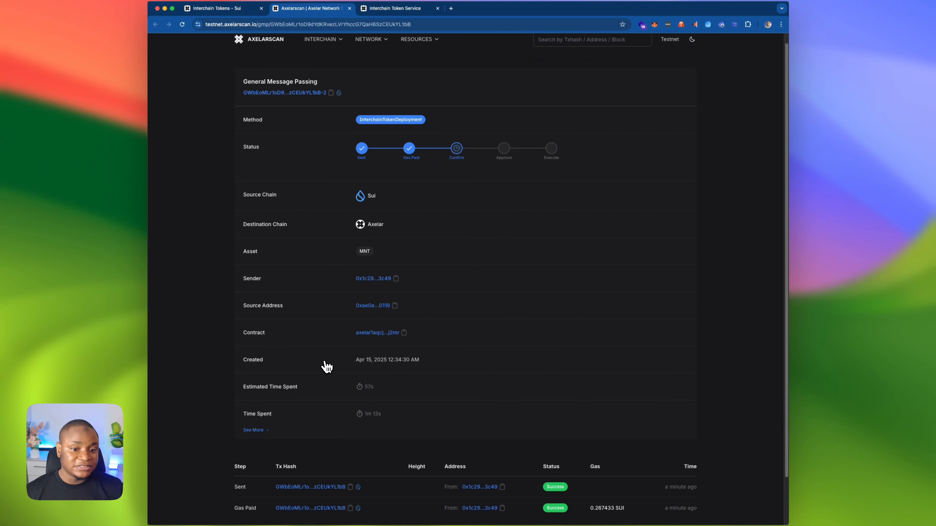
scroll(464, 359, down, 3)
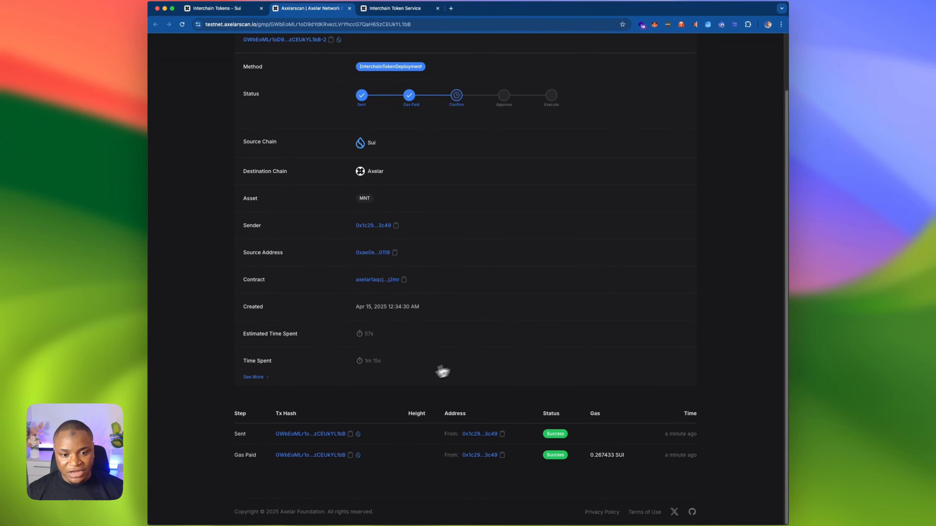
scroll(441, 370, up, 4)
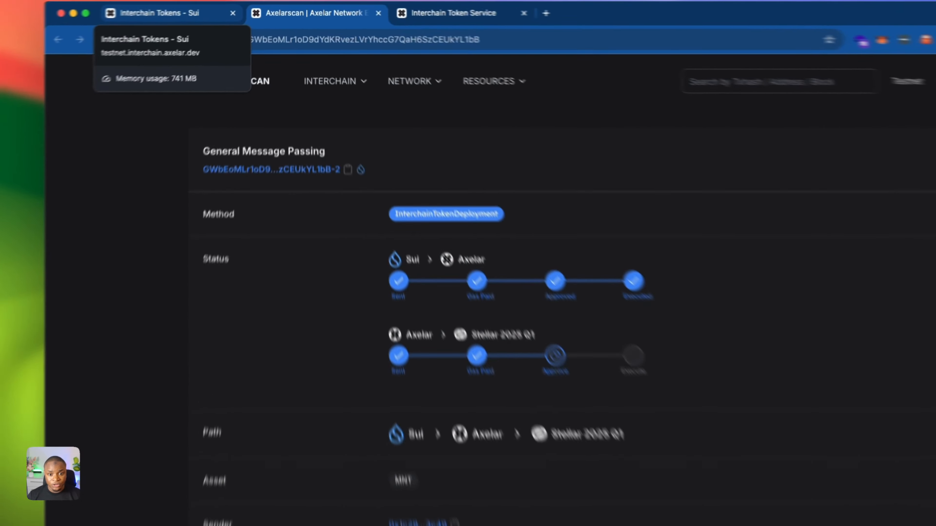
Return to the token page and start an interchain transfer of 1000 MNT from Sui to Stellar 2025 Q1
click(239, 9)
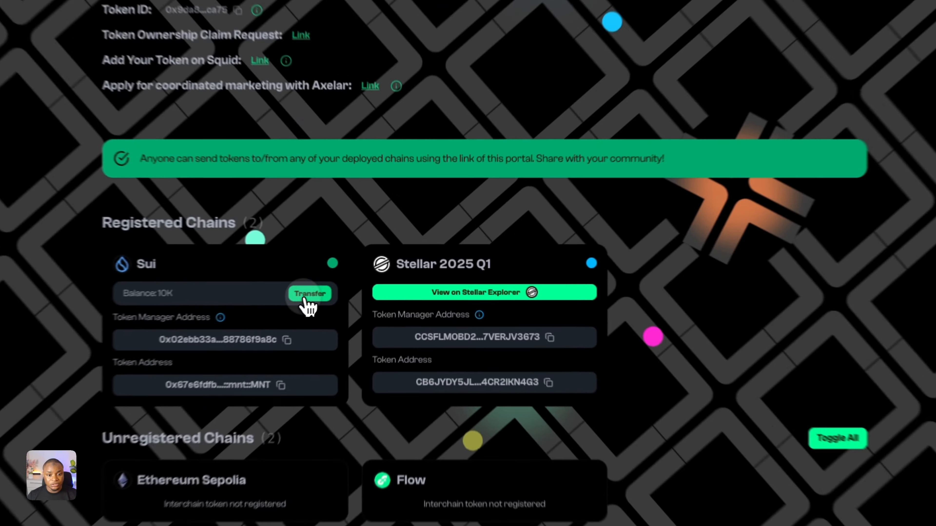
click(367, 278)
click(433, 259)
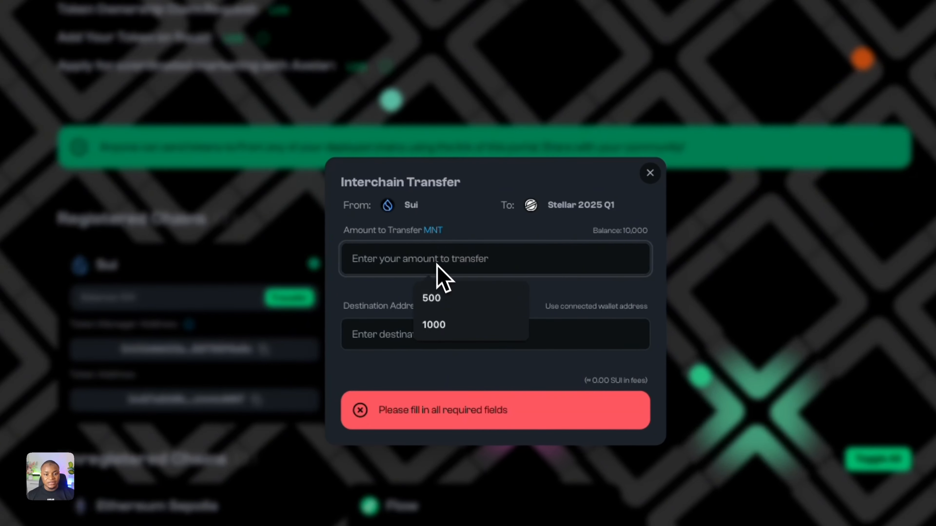
click(446, 332)
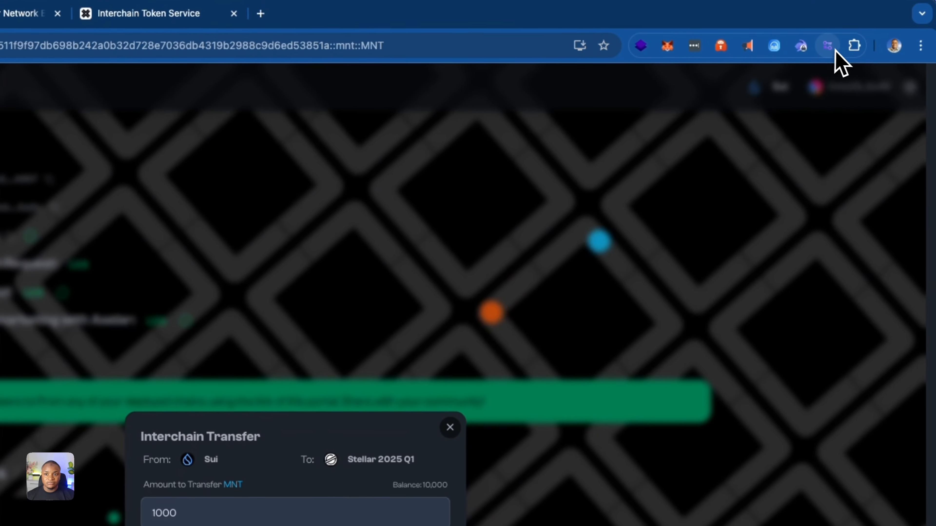
Copy the account address from the Stellar wallet extension and paste it as the transfer's destination address
click(826, 48)
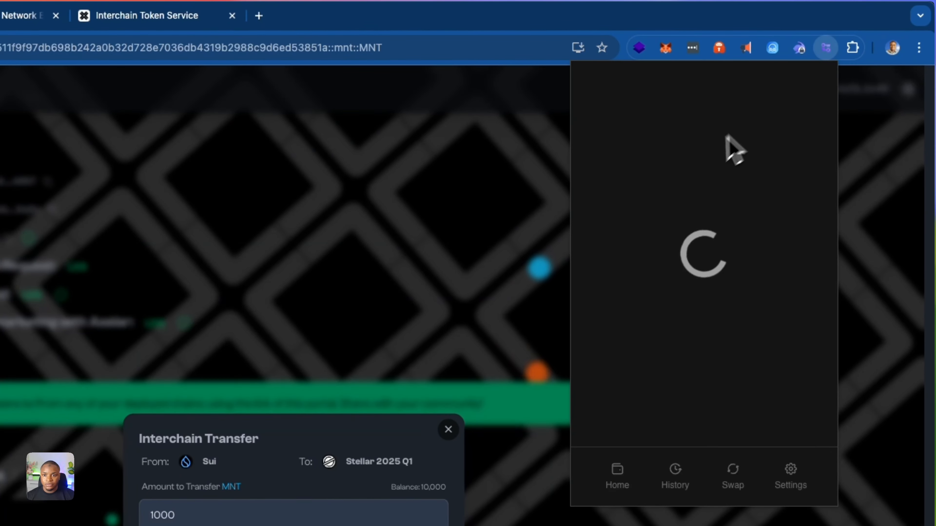
click(649, 136)
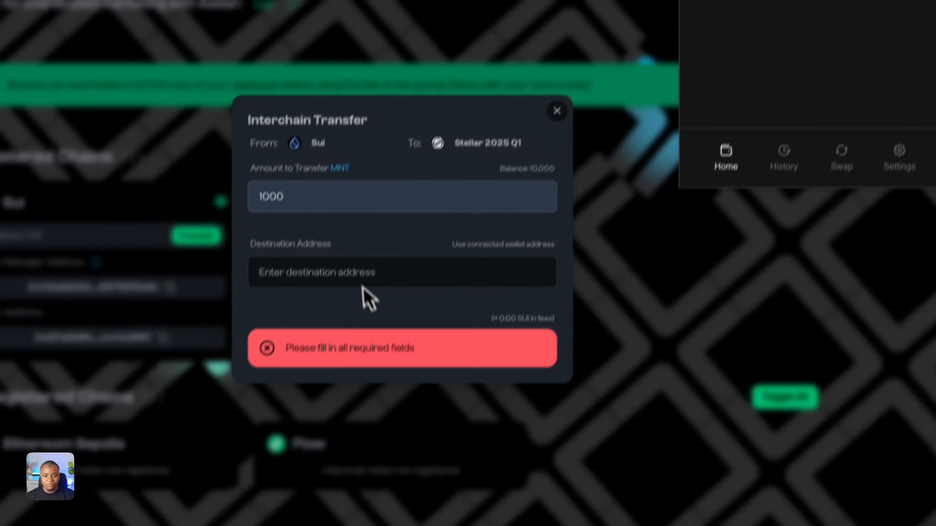
right_click(363, 236)
click(412, 337)
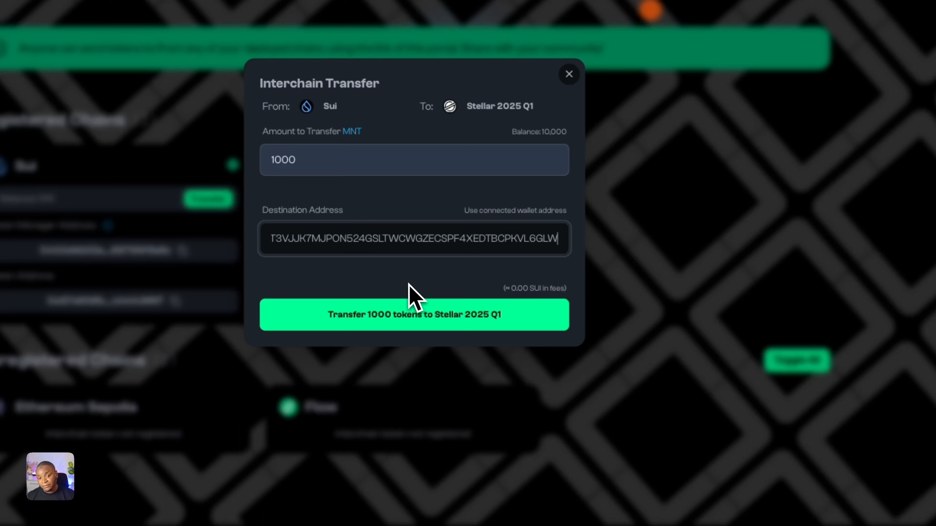
Submit the transfer of 1000 MNT to Stellar 2025 Q1 and approve the transaction in the wallet
click(366, 322)
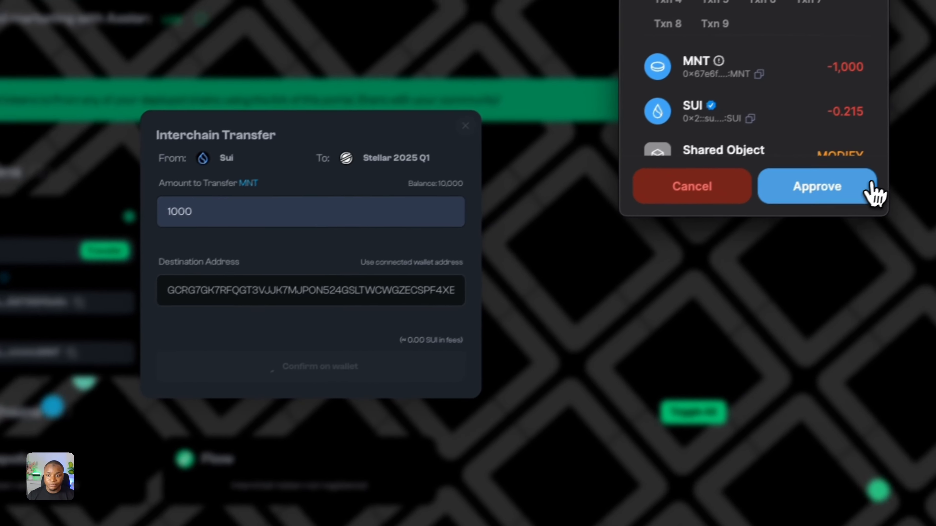
click(917, 136)
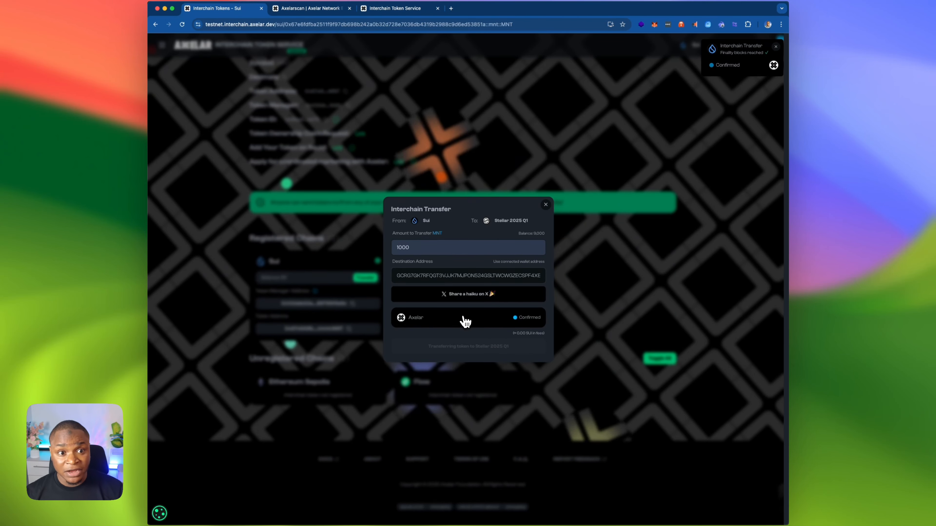
Open the interchain transfer's transaction on Axelarscan and review its status, chains, asset and transaction steps
click(528, 324)
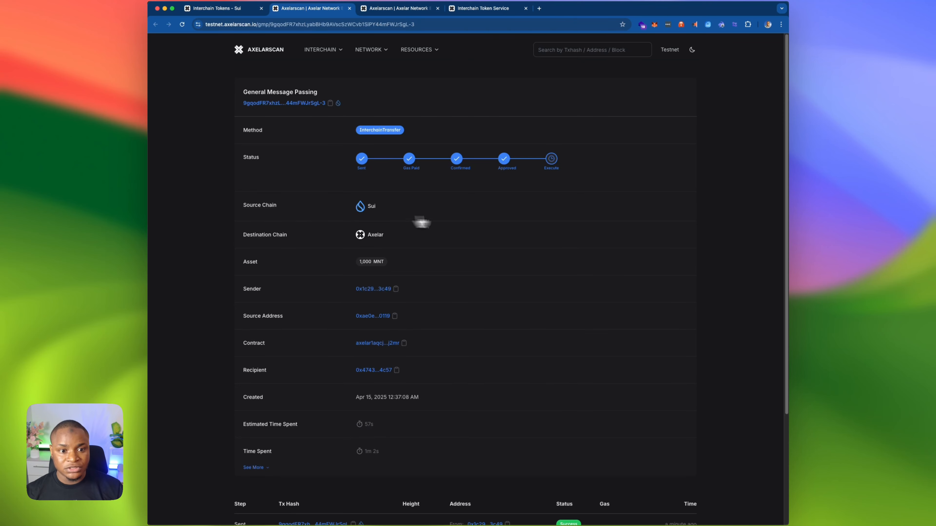
scroll(600, 239, down, 3)
scroll(600, 238, up, 3)
Return to the token page and check the remaining MNT balance on the Sui chain
click(241, 11)
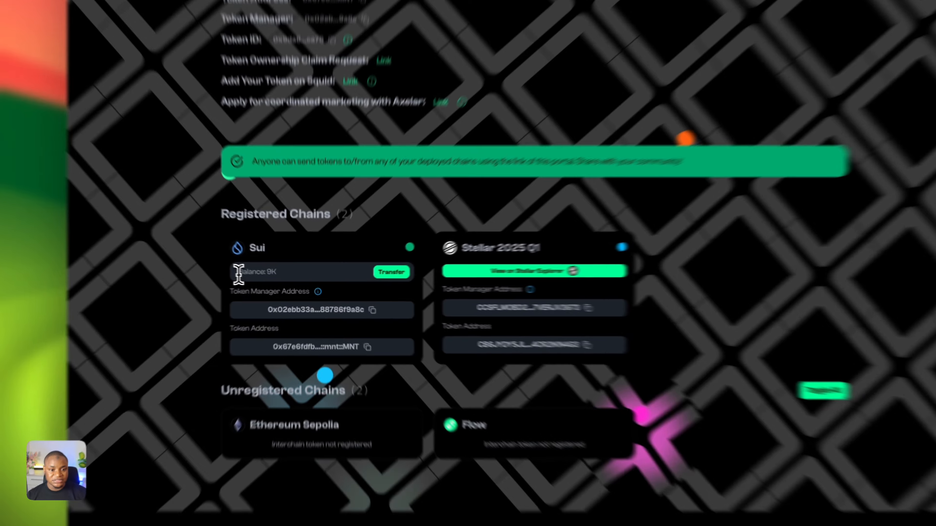
drag(265, 277, 290, 278)
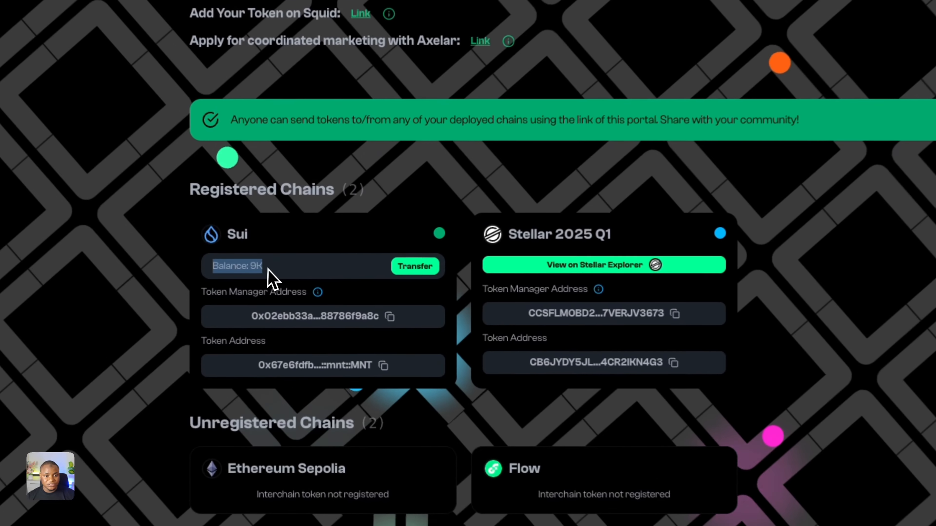
click(256, 270)
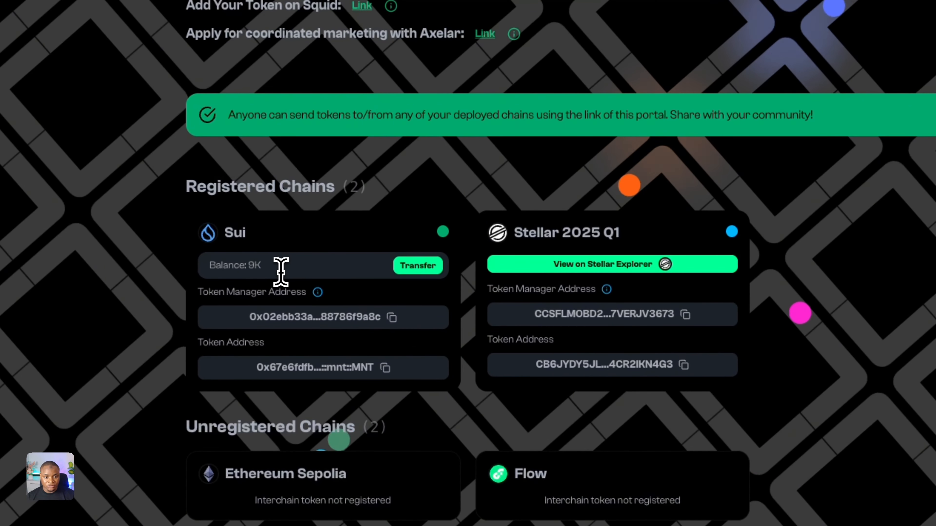